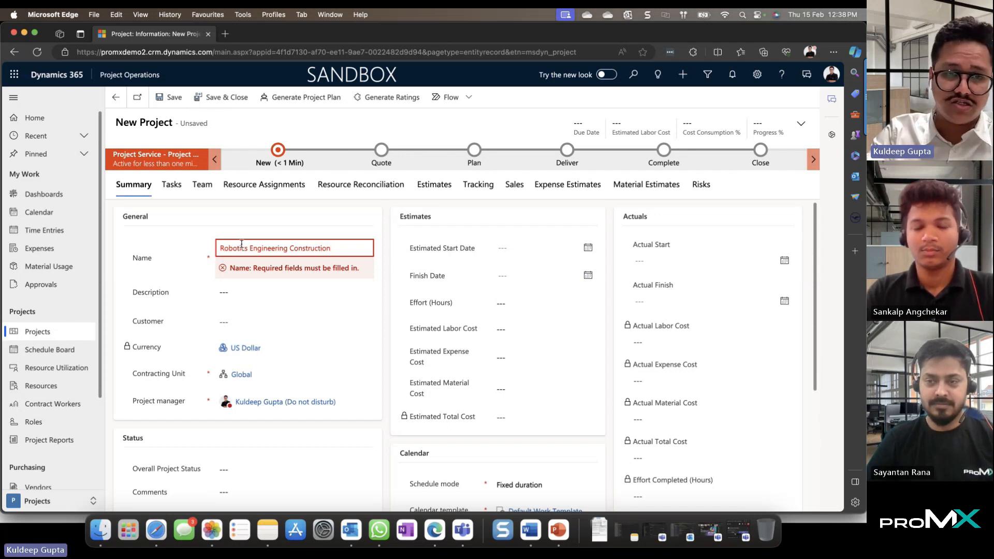
# - Complete the new project's name as "Robotics Engineering Construction Implementation project", correcting the spelling of "Implementation"
pyautogui.write('Implementio')
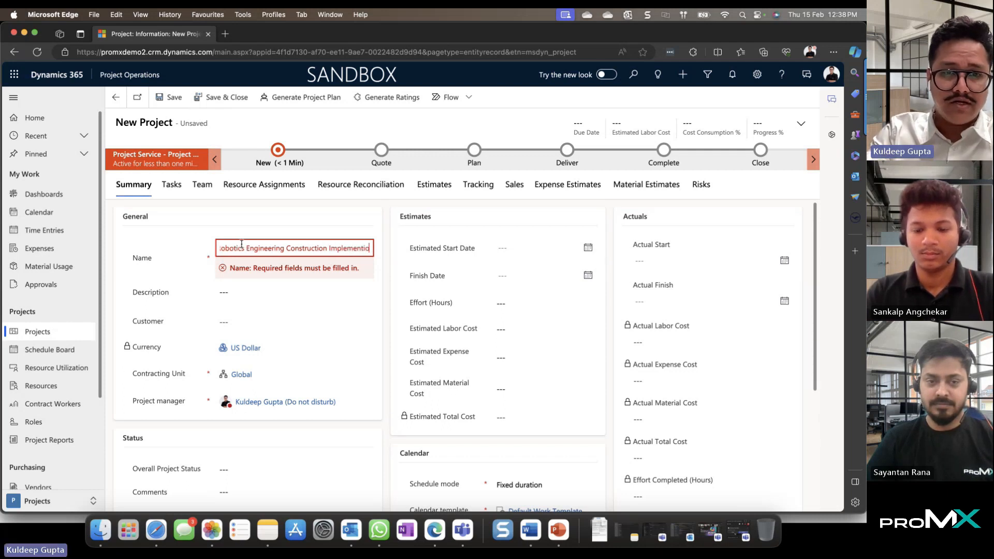
pyautogui.write('n project')
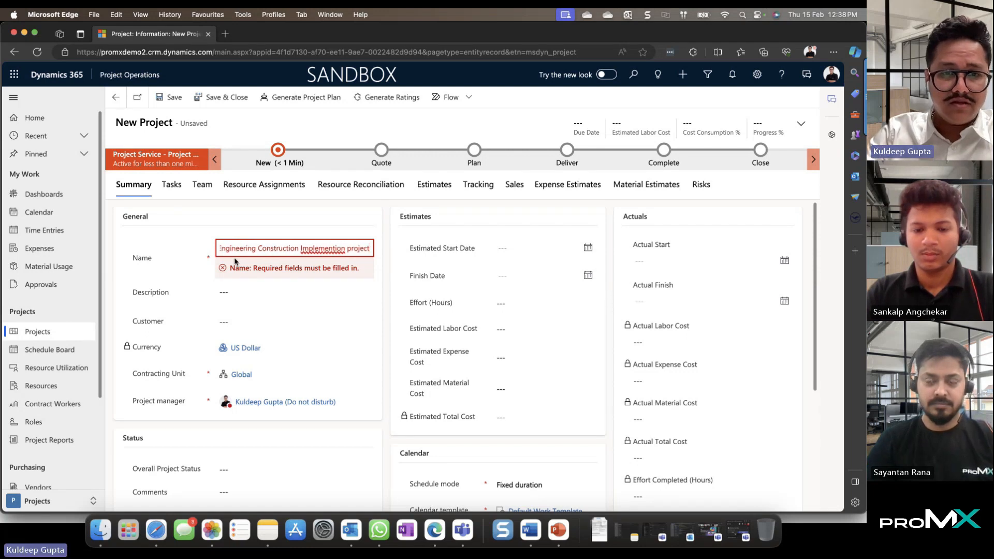
pyautogui.rightClick(328, 248)
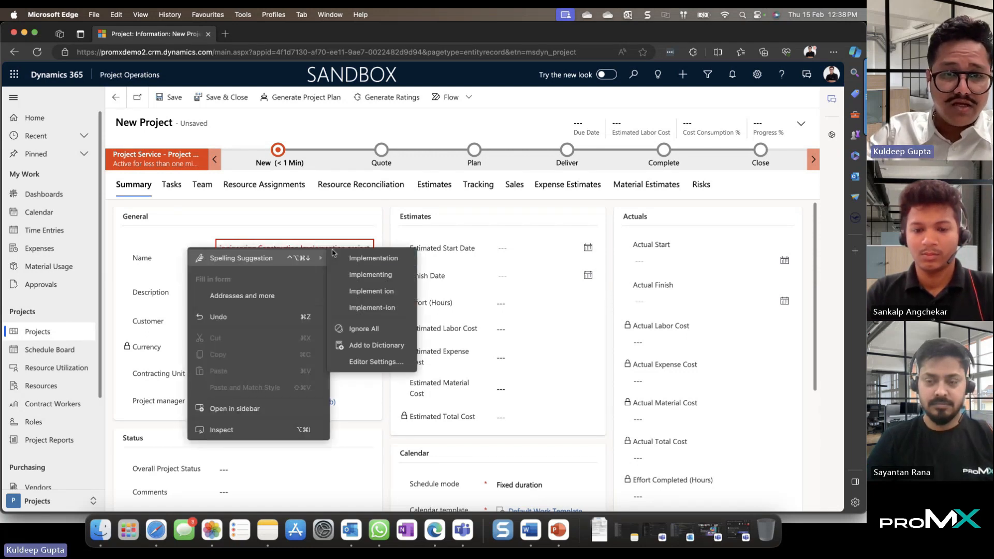
pyautogui.click(356, 259)
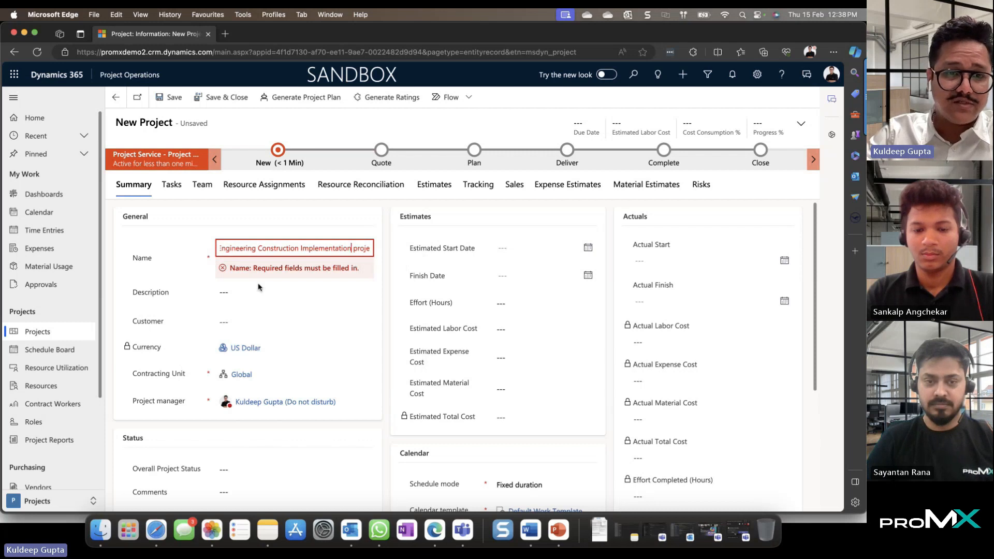
pyautogui.click(238, 293)
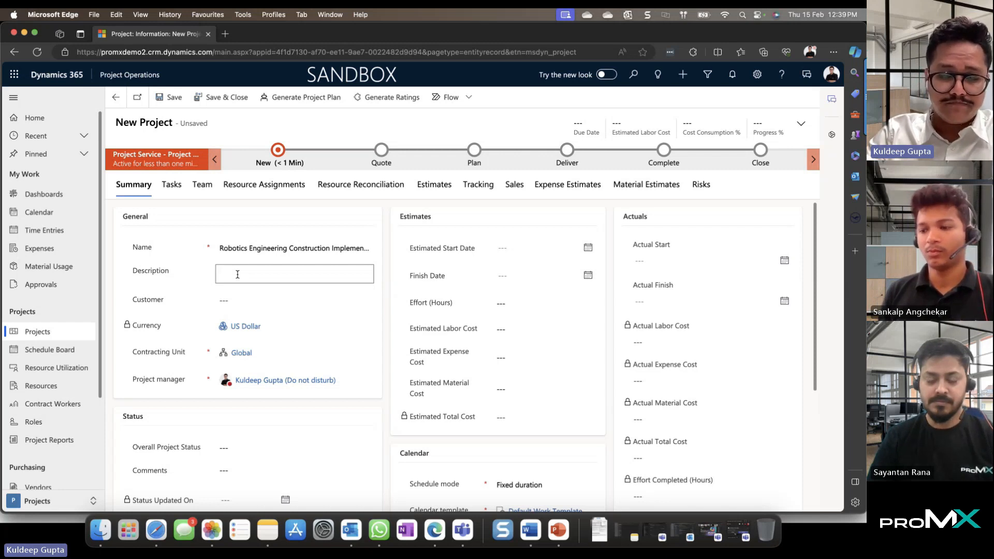
pyautogui.write('We need')
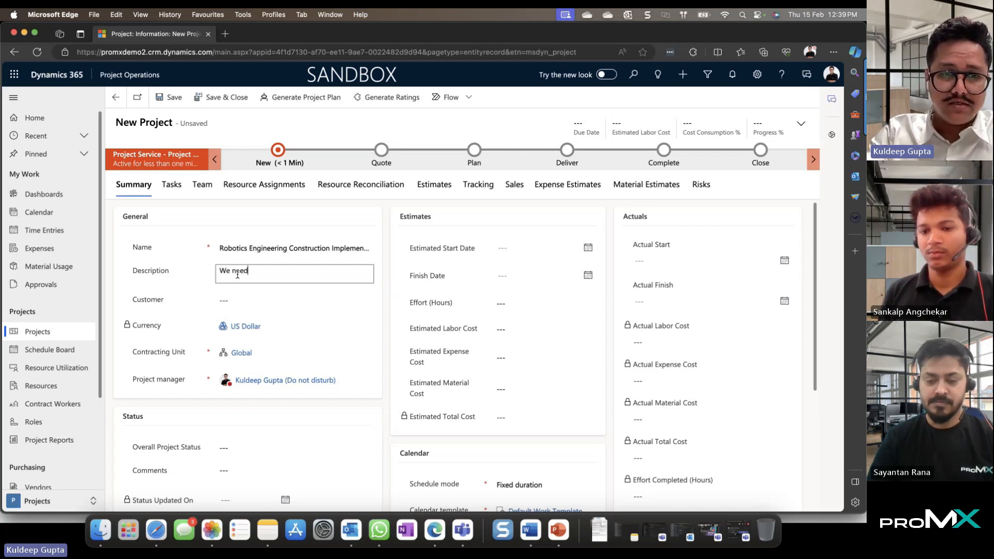
pyautogui.press('BackSpace')
pyautogui.press('BackSpace')
pyautogui.press('BackSpace')
pyautogui.press('BackSpace')
pyautogui.press('BackSpace')
pyautogui.press('BackSpace')
pyautogui.press('BackSpace')
# - Enter the description "Robotics engineering need 4 towers, with 2 elevators and a huge garden." and correct the spelling of "elevators"
pyautogui.write('Robotics enf')
pyautogui.press('BackSpace')
pyautogui.write('gineering')
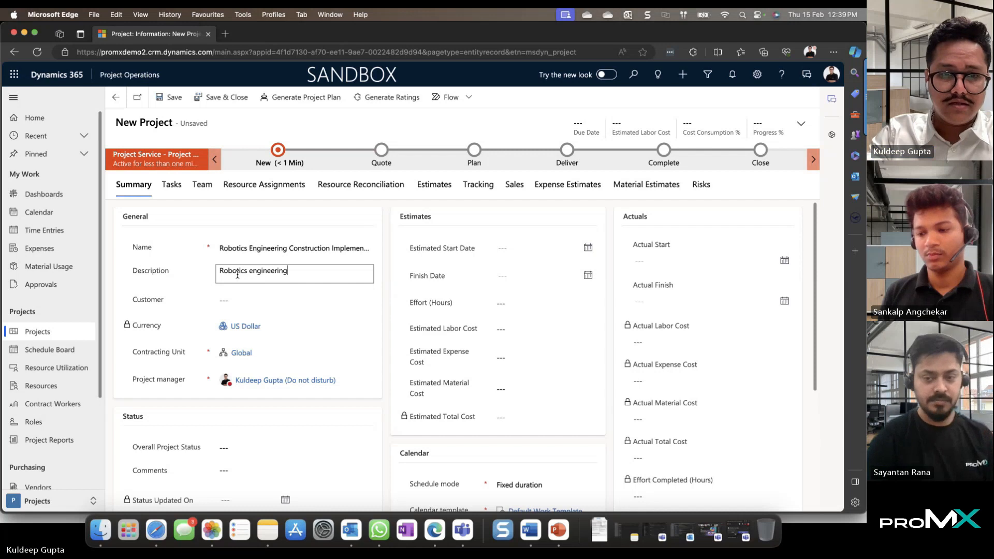
pyautogui.write(' eneds')
pyautogui.press('BackSpace')
pyautogui.press('BackSpace')
pyautogui.press('BackSpace')
pyautogui.press('BackSpace')
pyautogui.write('need ')
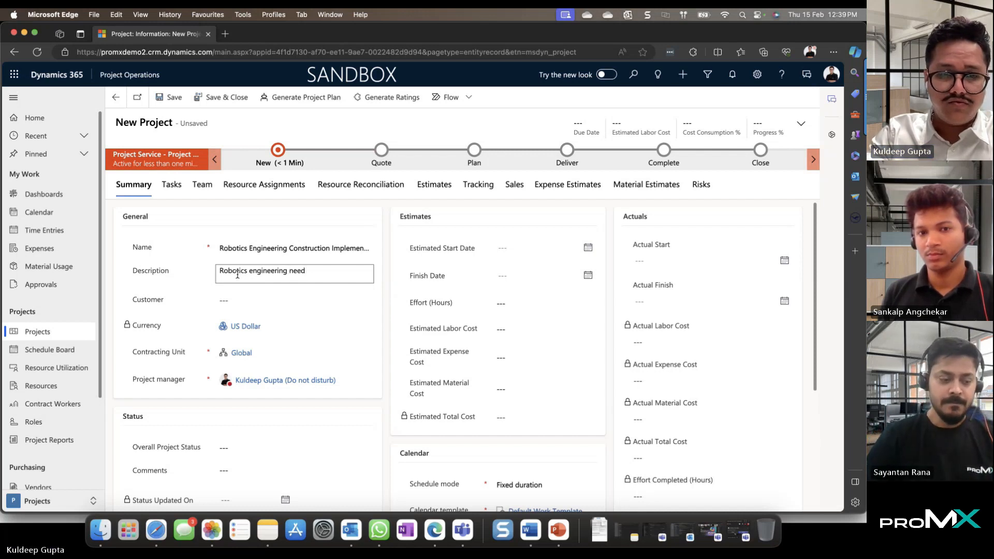
pyautogui.write('4 tower')
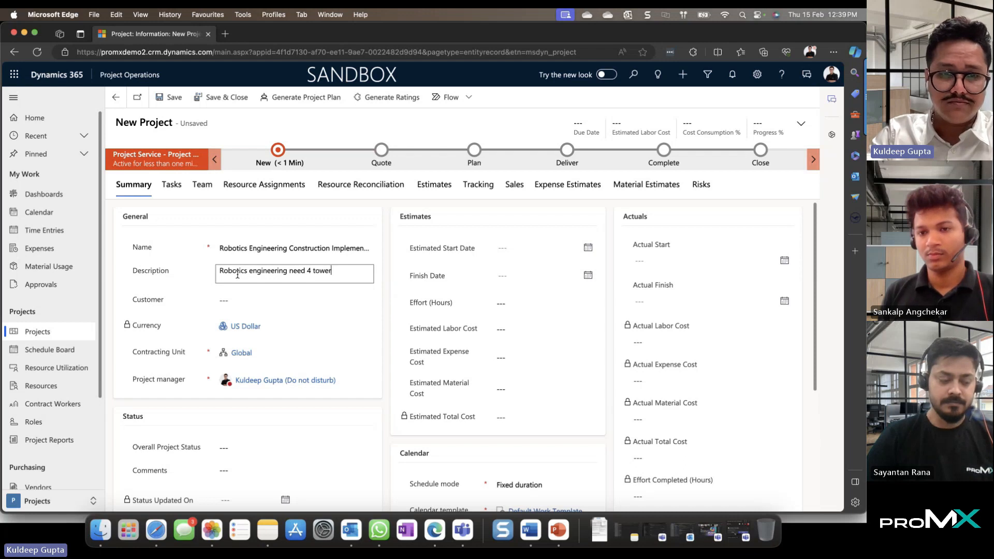
pyautogui.write('s, wi')
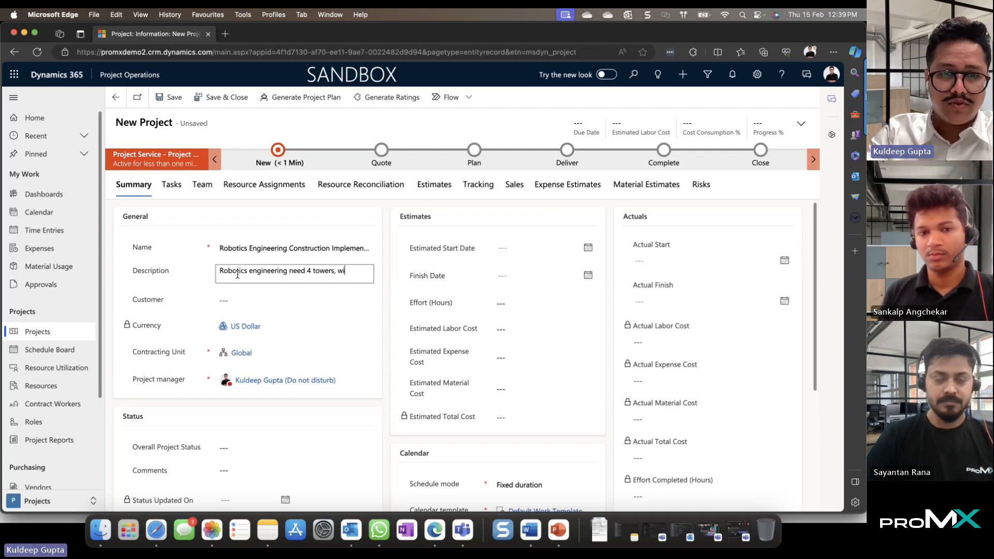
pyautogui.write('th 2 eleav')
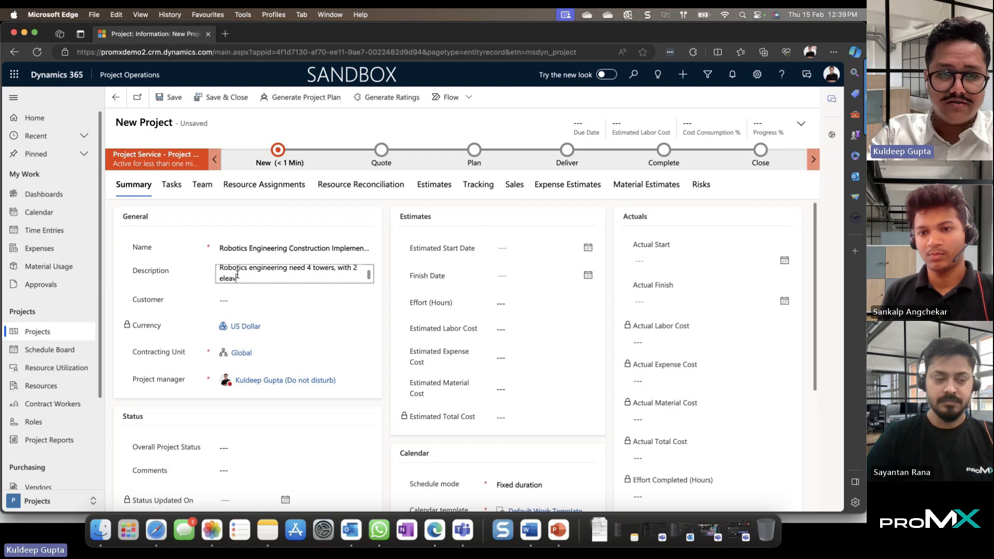
pyautogui.press('BackSpace')
pyautogui.press('BackSpace')
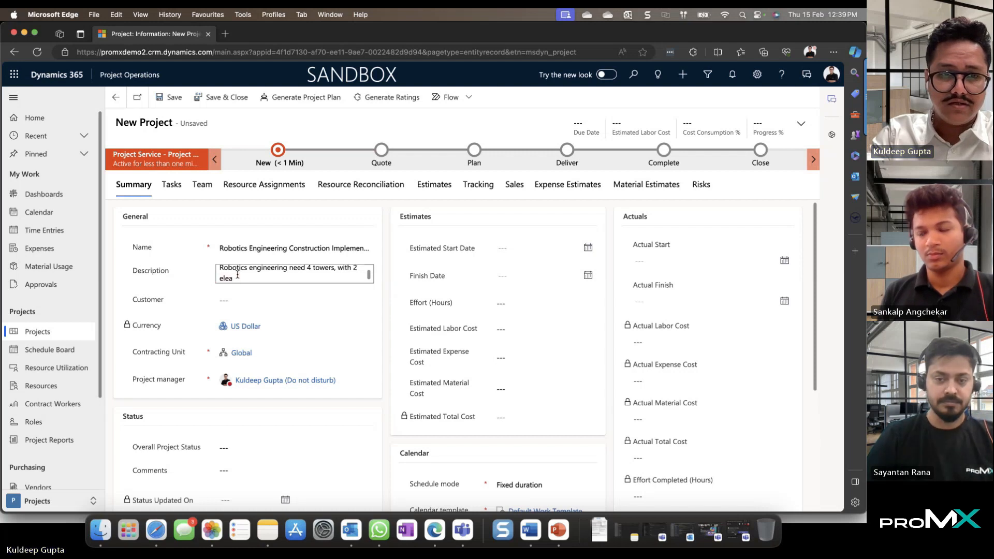
pyautogui.write('tors a')
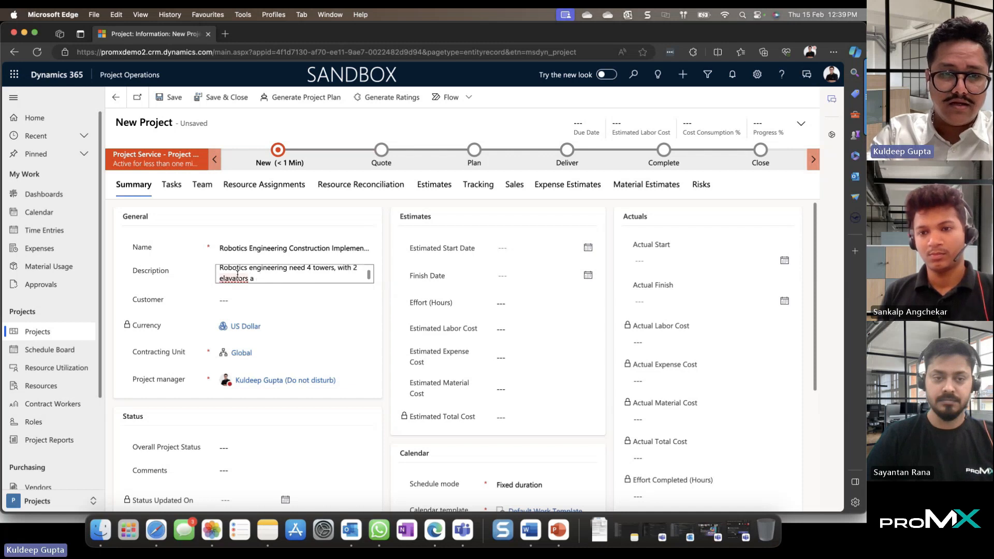
pyautogui.write(' dnd a huge garden')
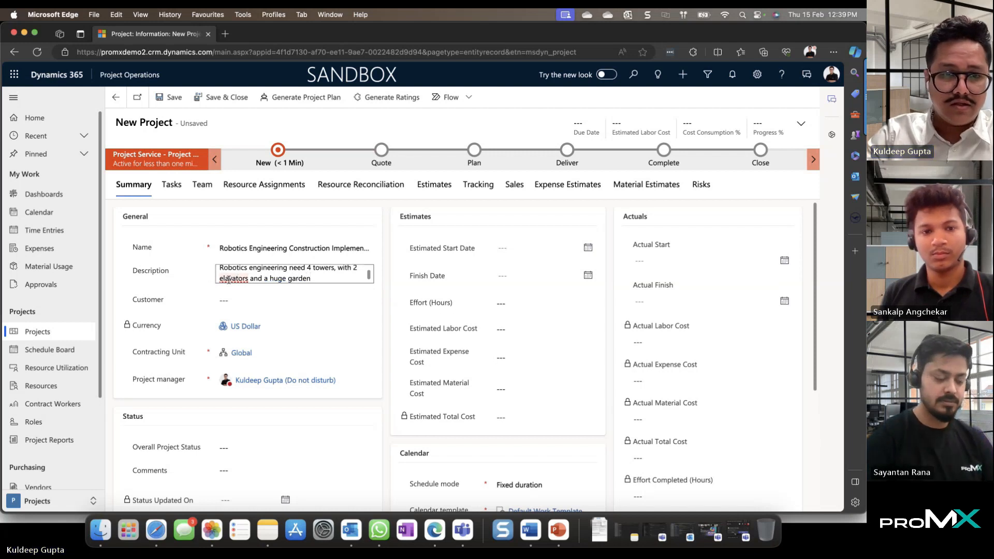
pyautogui.rightClick(230, 280)
pyautogui.click(263, 290)
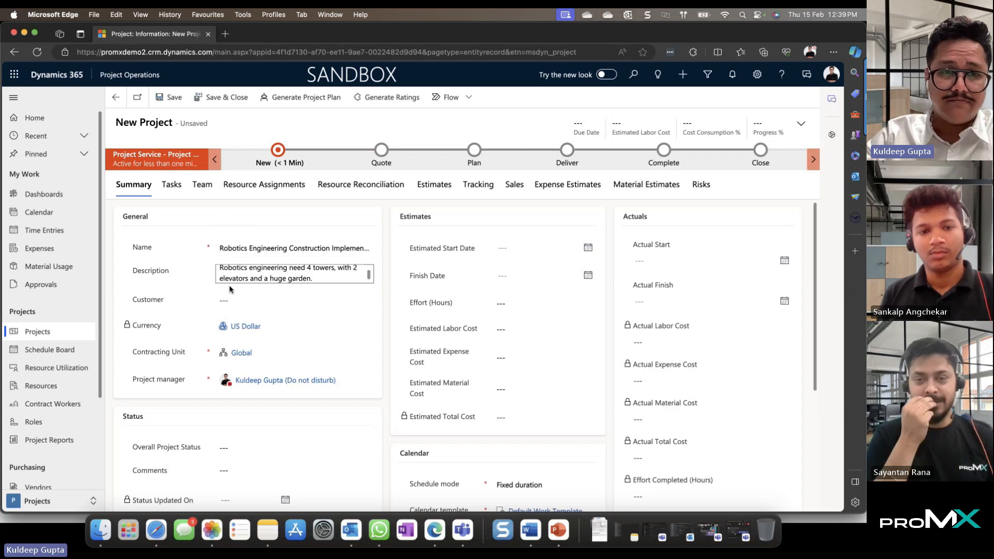
# - Set the project's customer to proMX and save the project
pyautogui.click(228, 299)
pyautogui.write('pr')
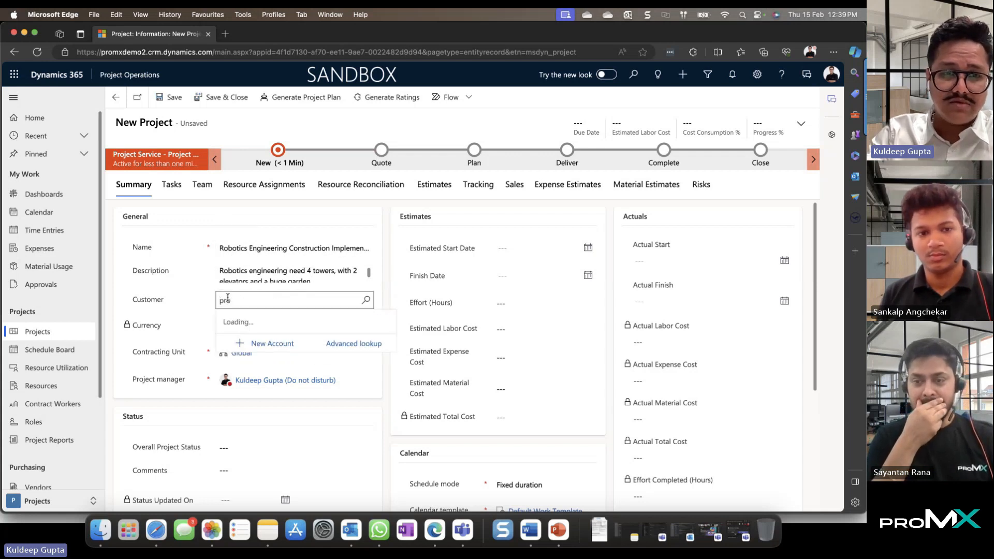
pyautogui.write('o')
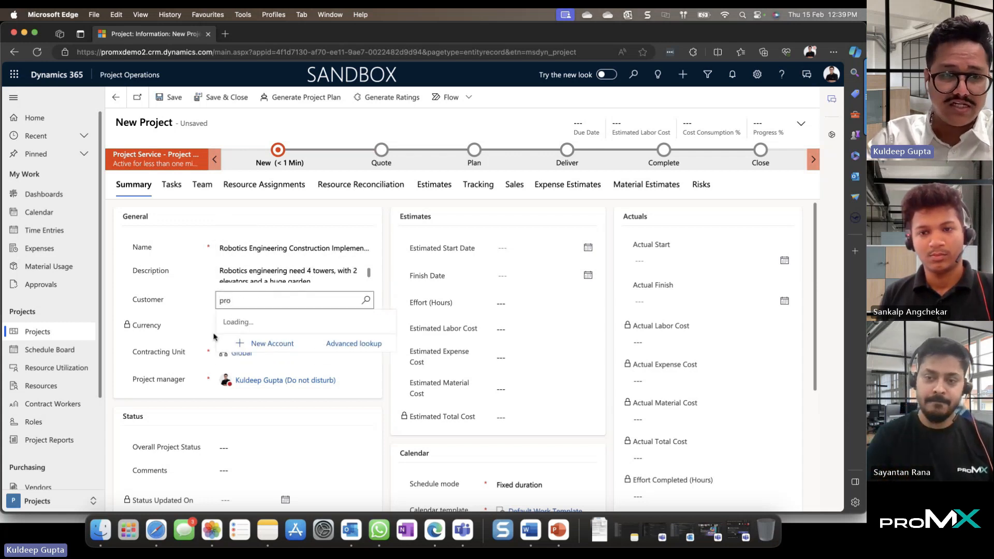
pyautogui.click(251, 339)
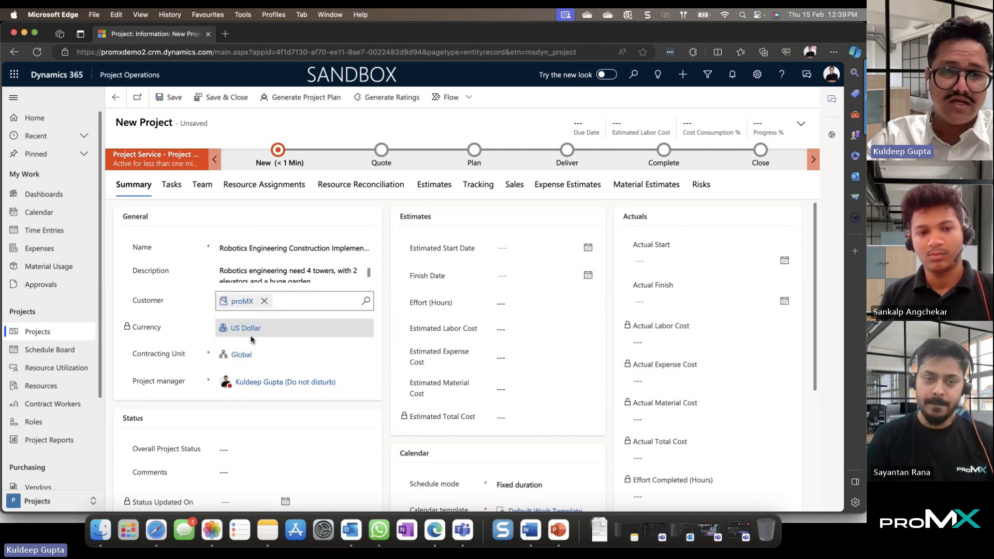
pyautogui.click(173, 98)
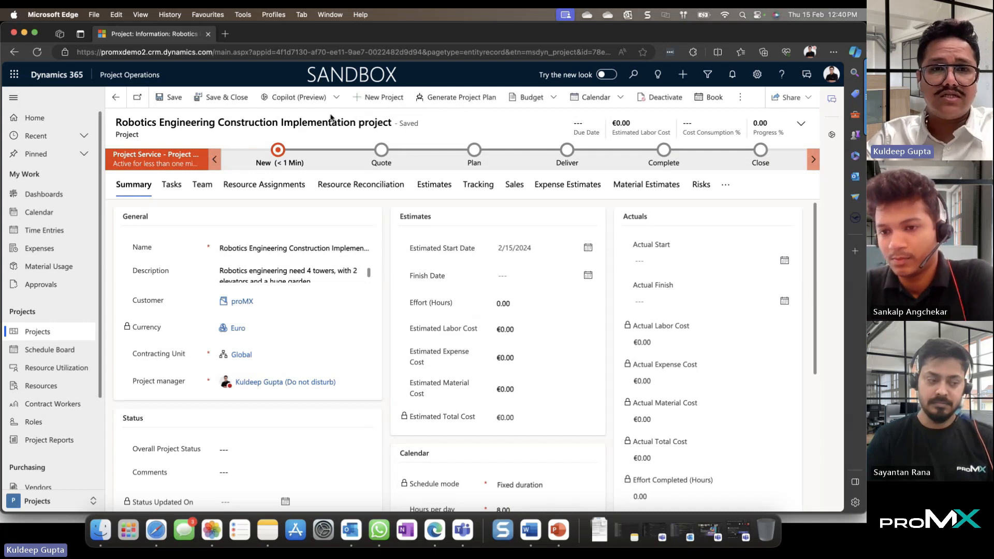
# - Generate a task plan for the project with Copilot and dismiss the feedback survey
pyautogui.click(310, 104)
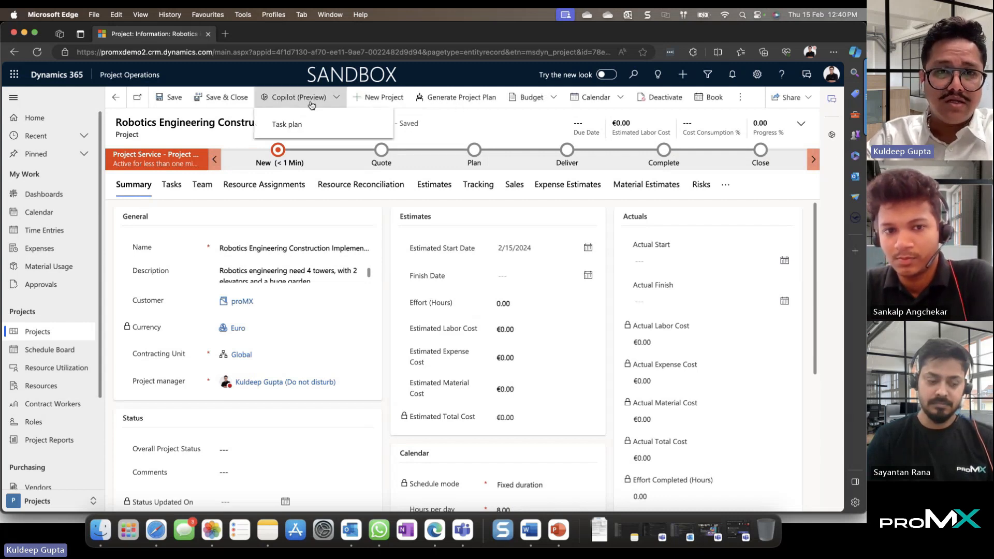
pyautogui.click(293, 125)
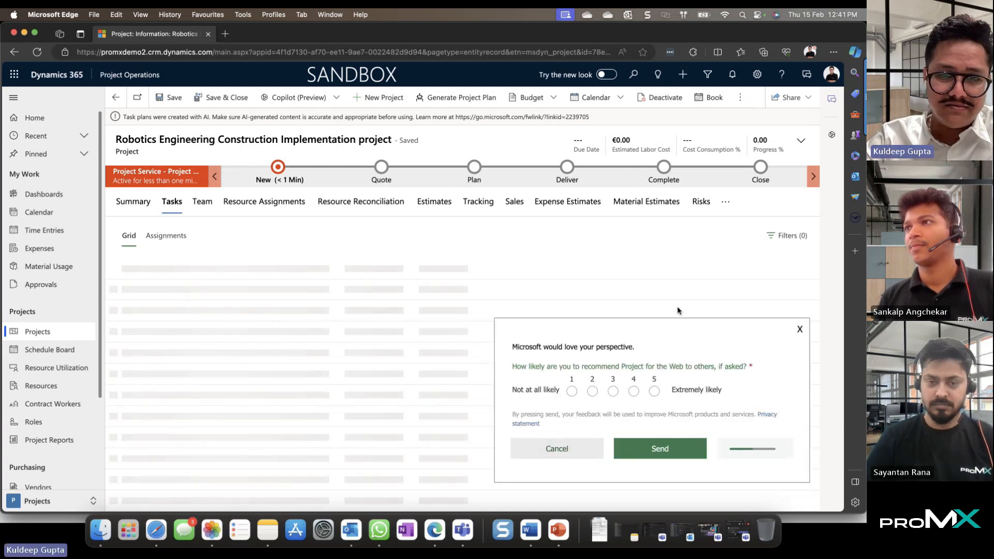
pyautogui.click(800, 329)
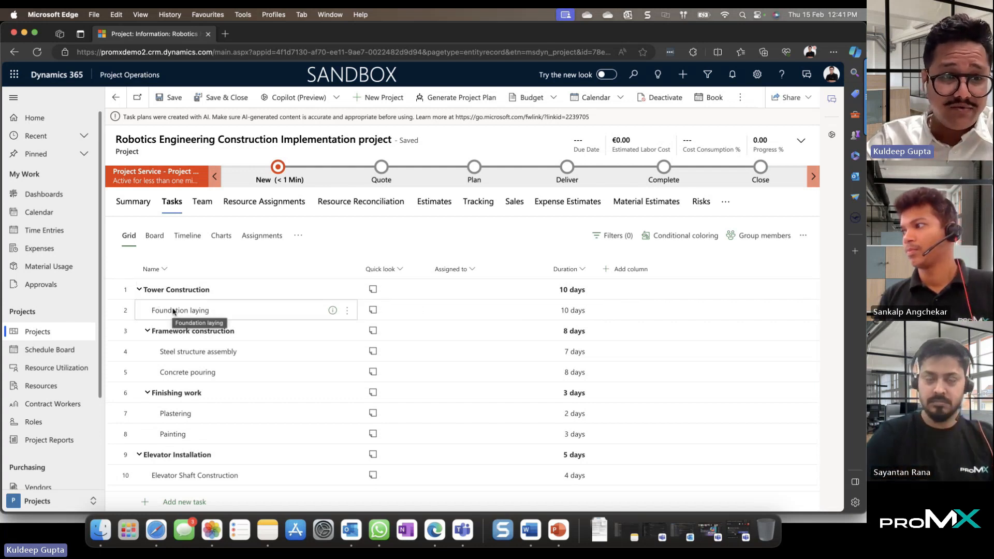
# - Collapse the Framework construction, Finishing work and Elevator Installation groups and review the remaining generated tasks through Garden Maintenance
pyautogui.click(148, 332)
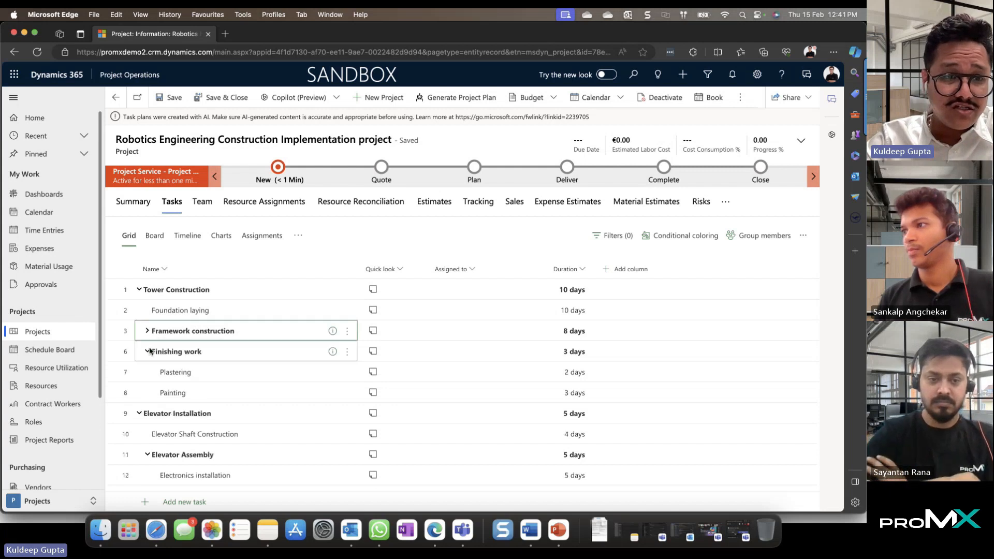
pyautogui.click(148, 352)
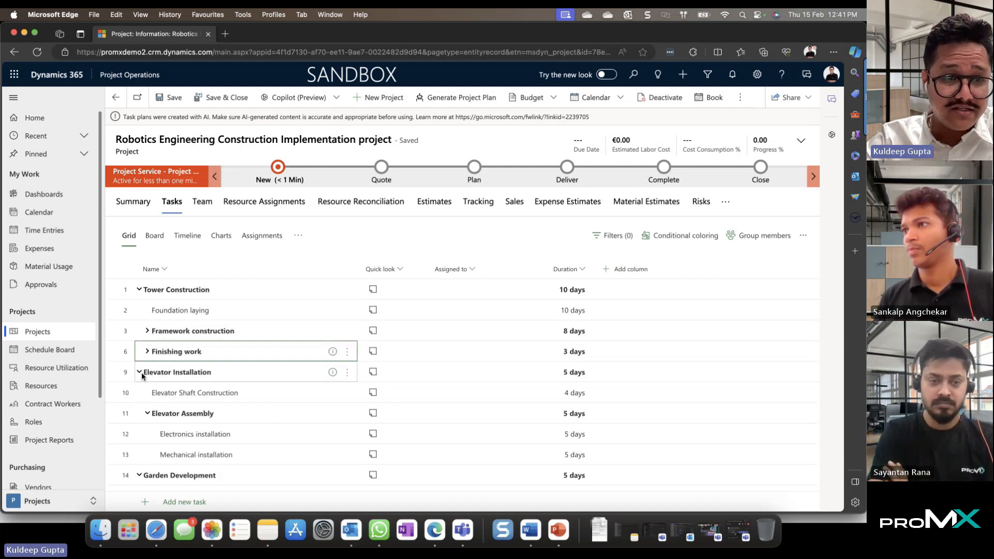
pyautogui.click(139, 372)
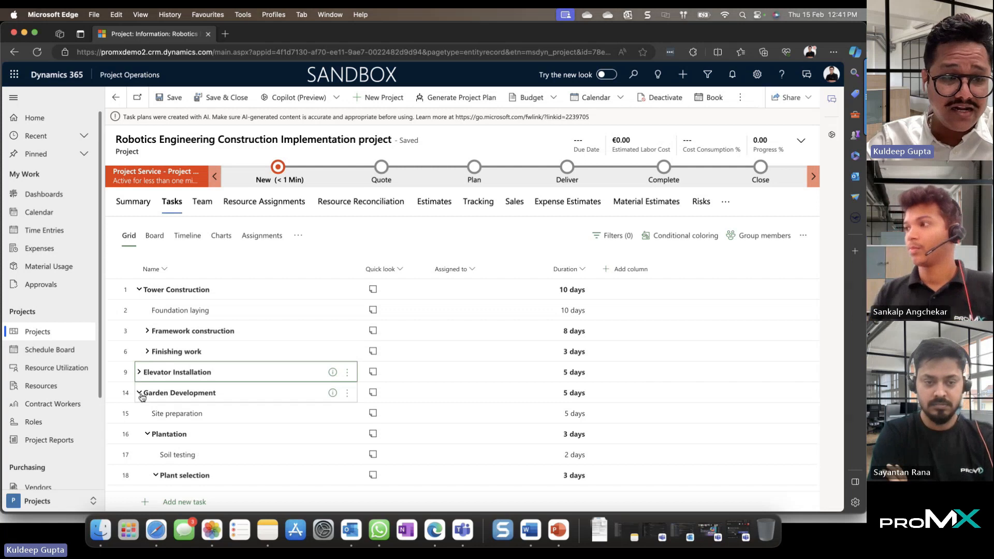
pyautogui.scroll(-3, 142, 397)
pyautogui.scroll(-5, 143, 397)
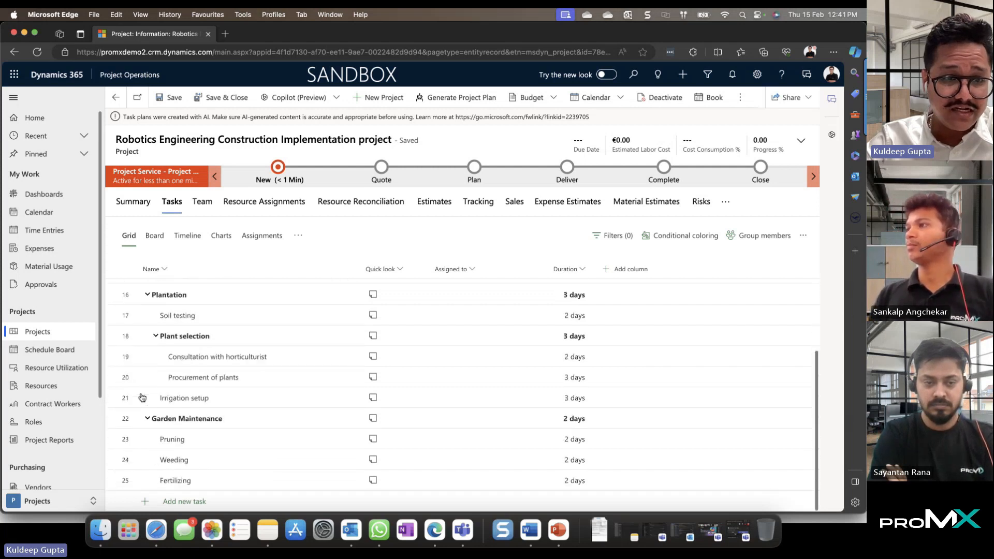
pyautogui.scroll(8, 142, 397)
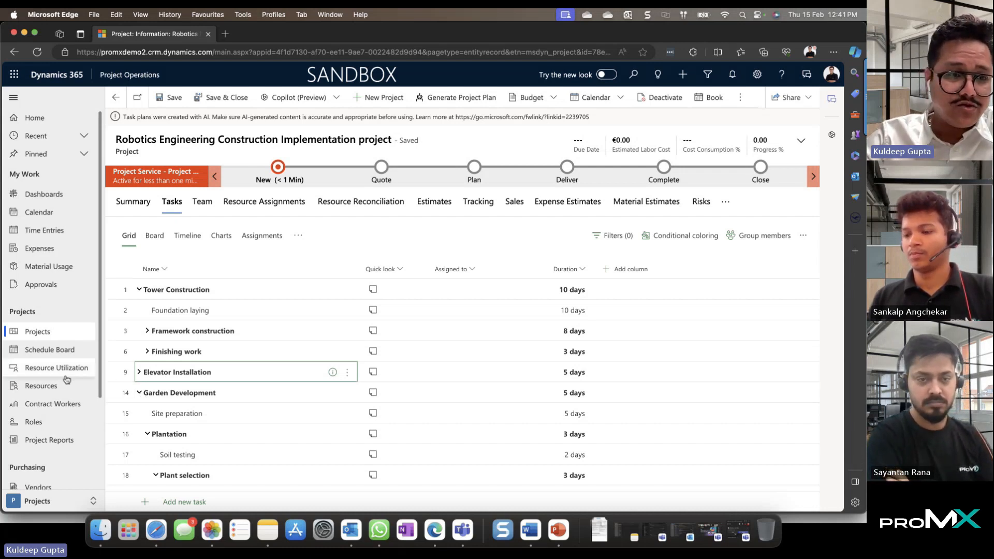
# - Open the active project parameter record in the Settings area and check its feature control option for Copilot (Preview)
pyautogui.click(39, 501)
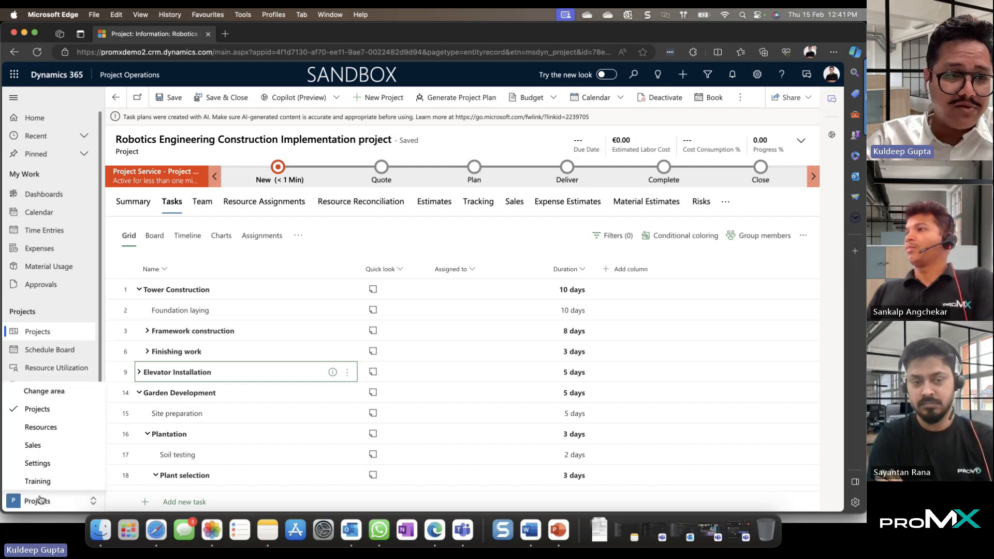
pyautogui.click(41, 464)
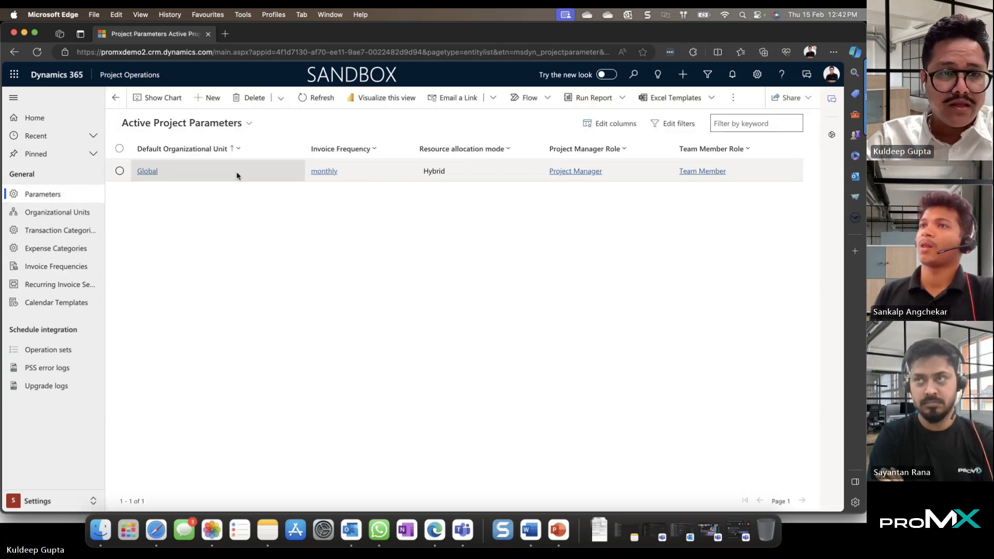
pyautogui.doubleClick(231, 172)
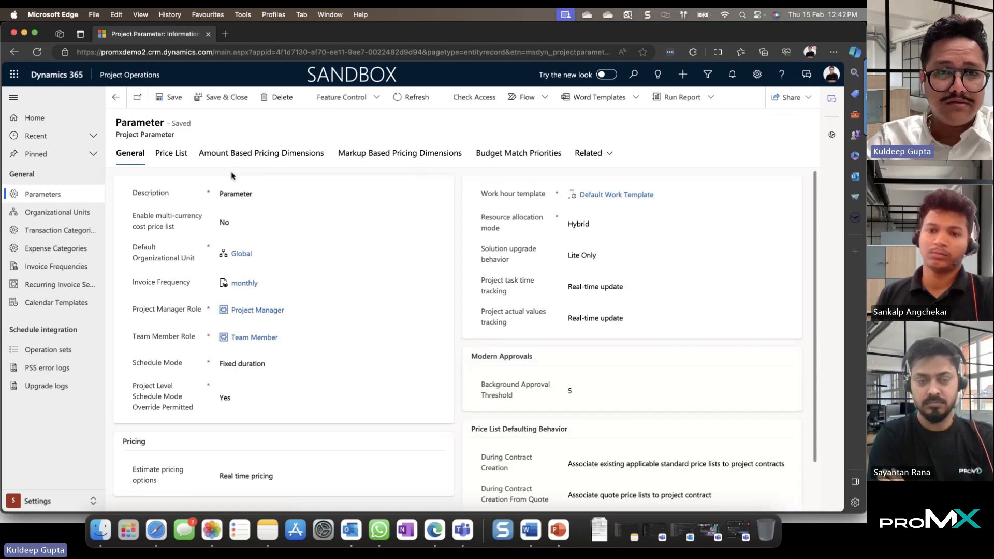
pyautogui.click(337, 102)
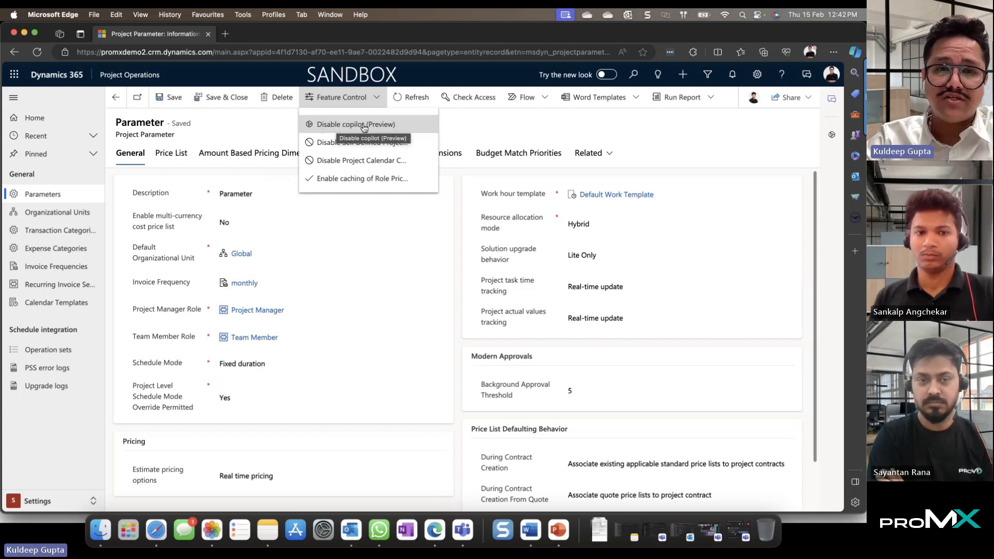
pyautogui.click(278, 126)
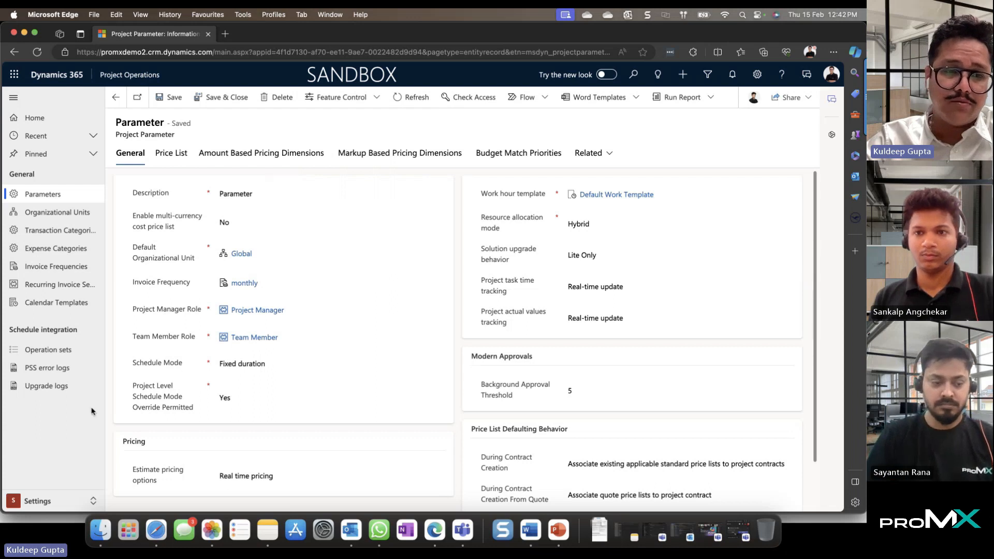
# - Switch from the project settings to the presentation's "Create Project Tasks" slide
pyautogui.click(36, 501)
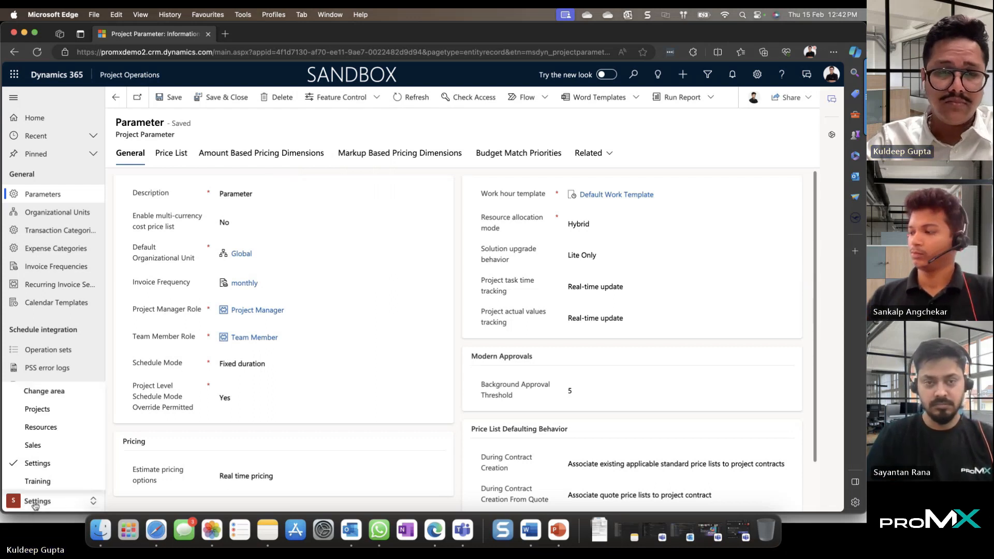
pyautogui.press('super+Tab')
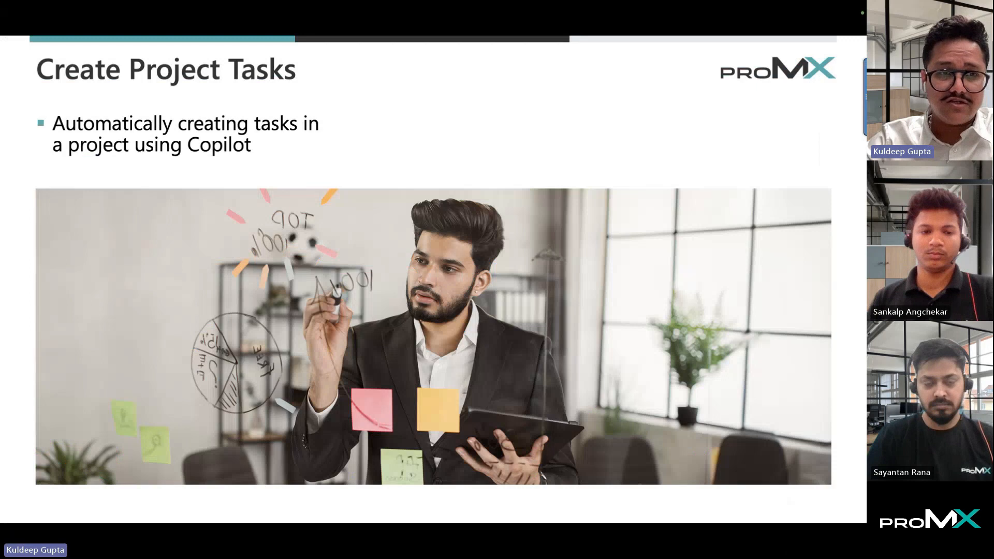